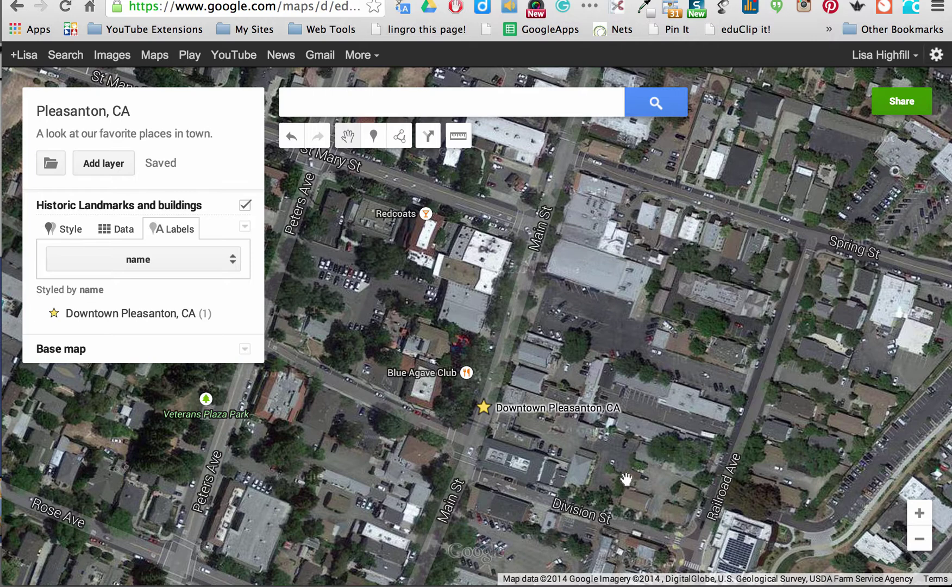
- Inspect the Downtown Pleasanton placemark and recentre the map around Main St
left_click(483, 409)
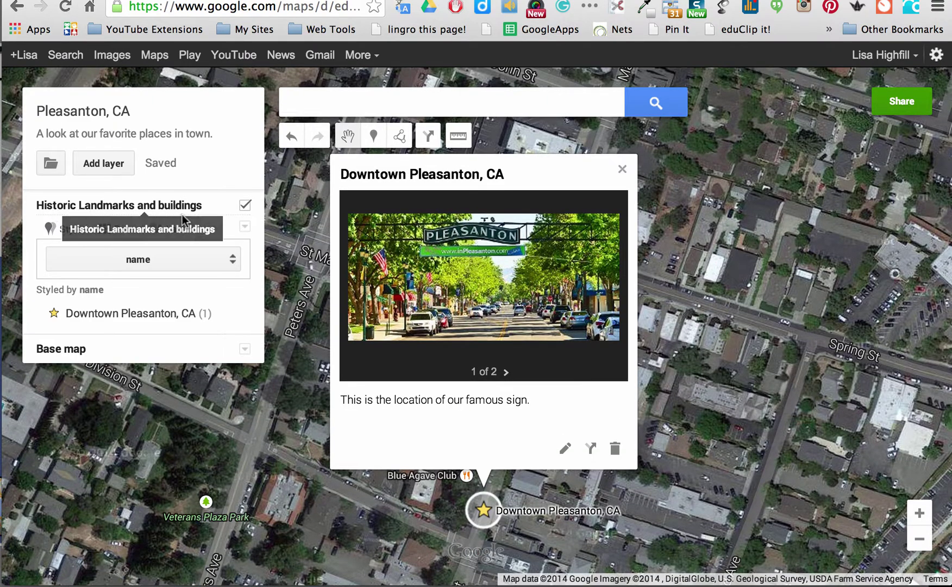
left_click(622, 172)
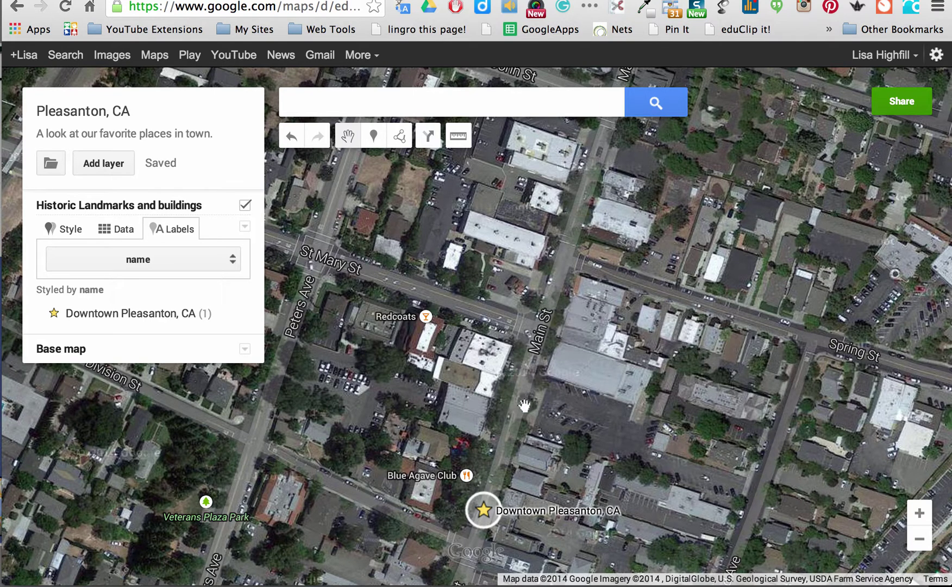
left_click_drag(406, 407, 484, 335)
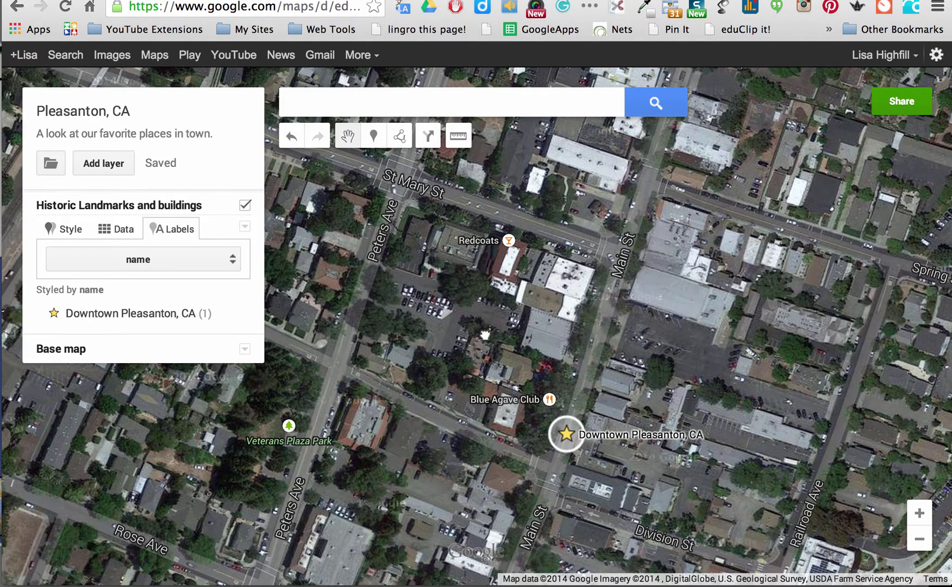
left_click_drag(607, 300, 549, 349)
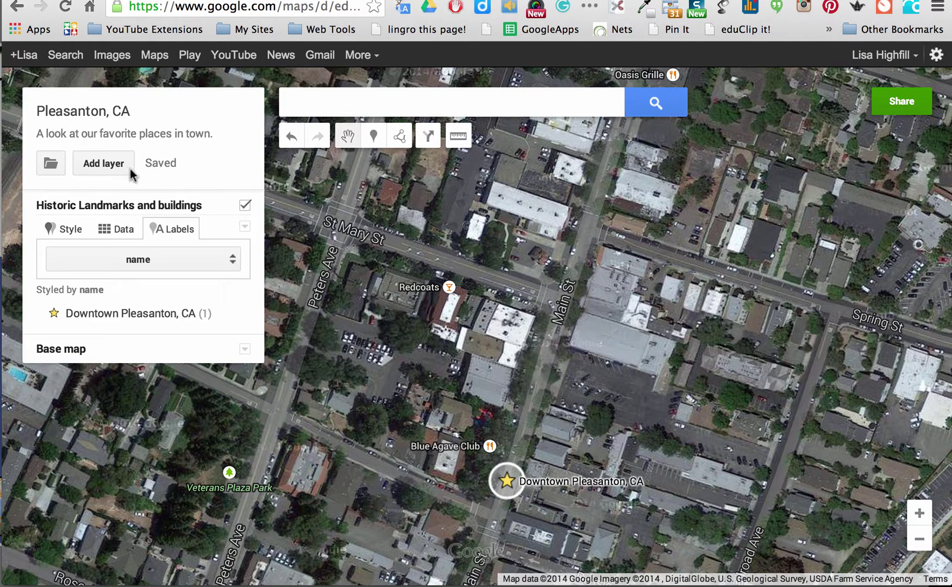
- Add a layer named 'Best Places to play in Pleasanton' and switch to the form
left_click(96, 163)
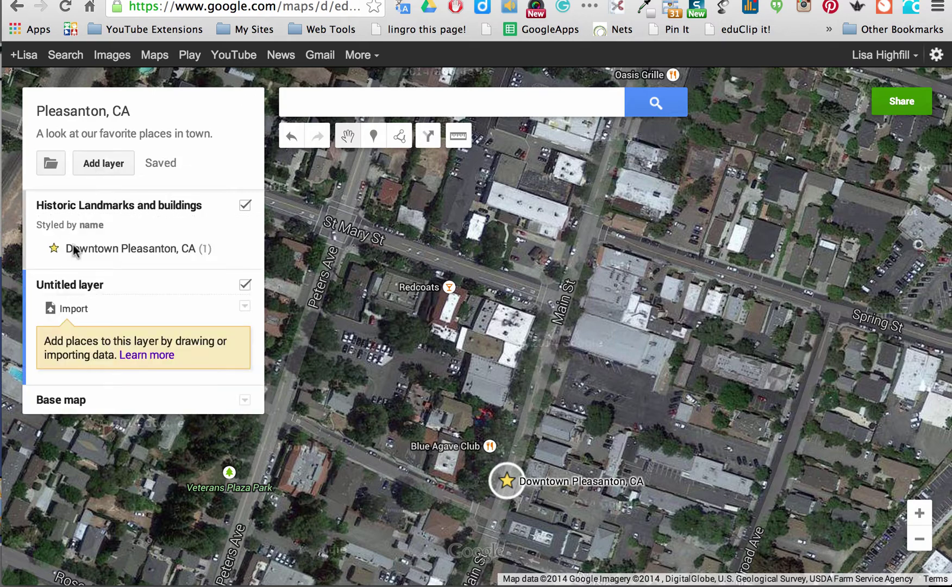
left_click(88, 291)
type("Best")
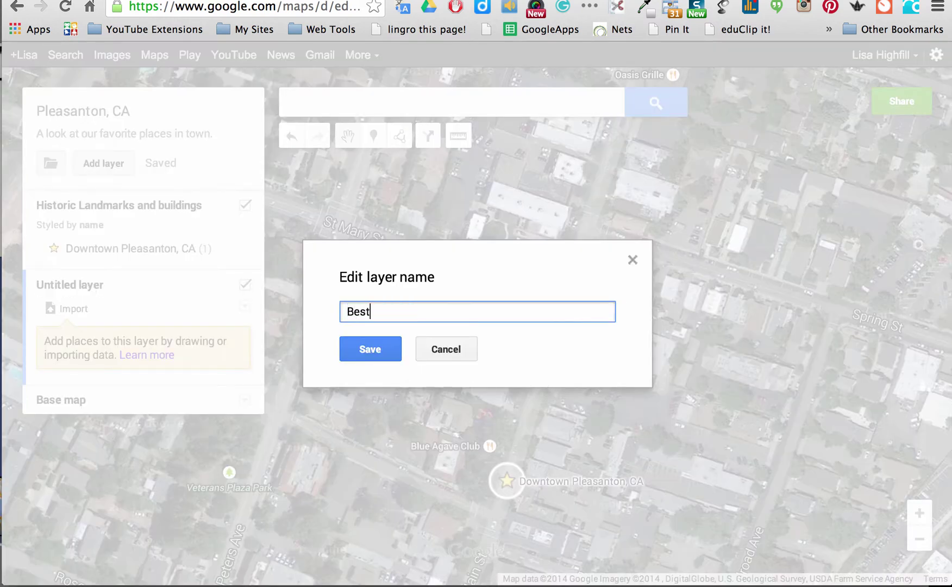
type(" Places to play in Pleasanton")
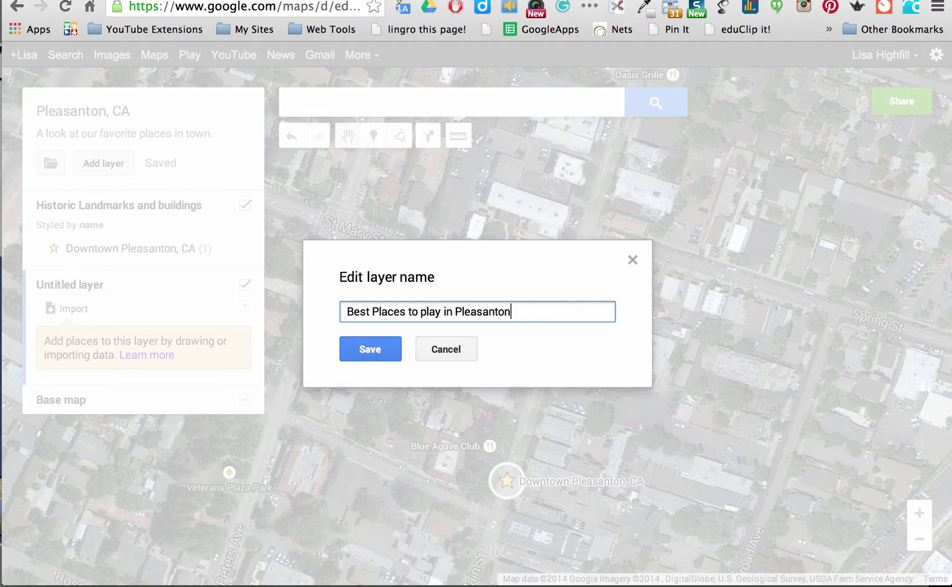
left_click(371, 350)
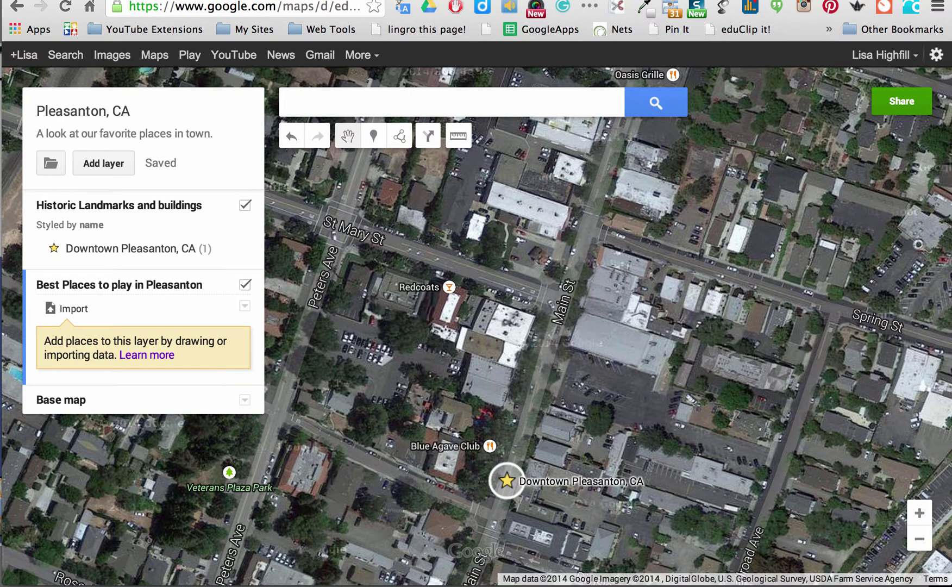
key("ctrl+Tab")
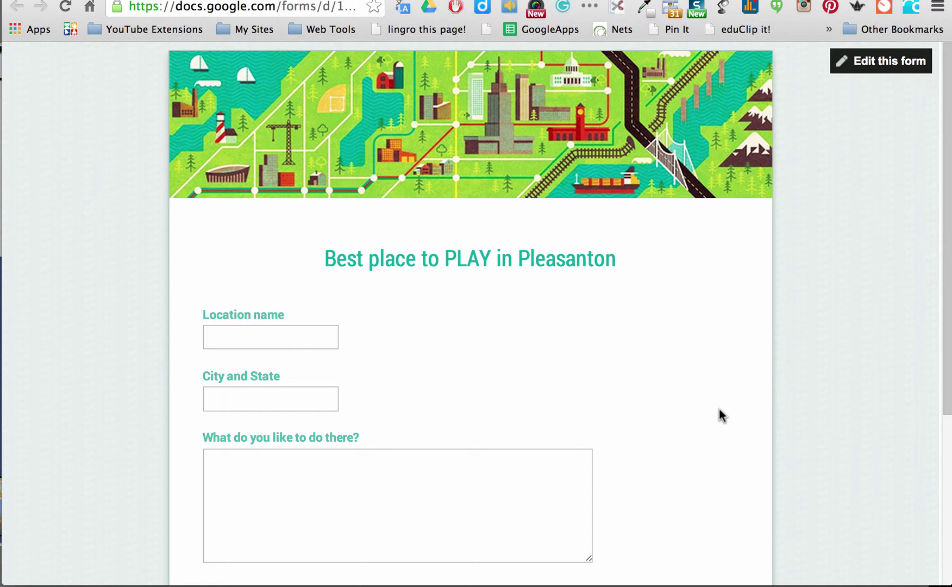
- Review the form's location, city, activity and name questions, then return to the map
scroll(718, 406, "down", 3)
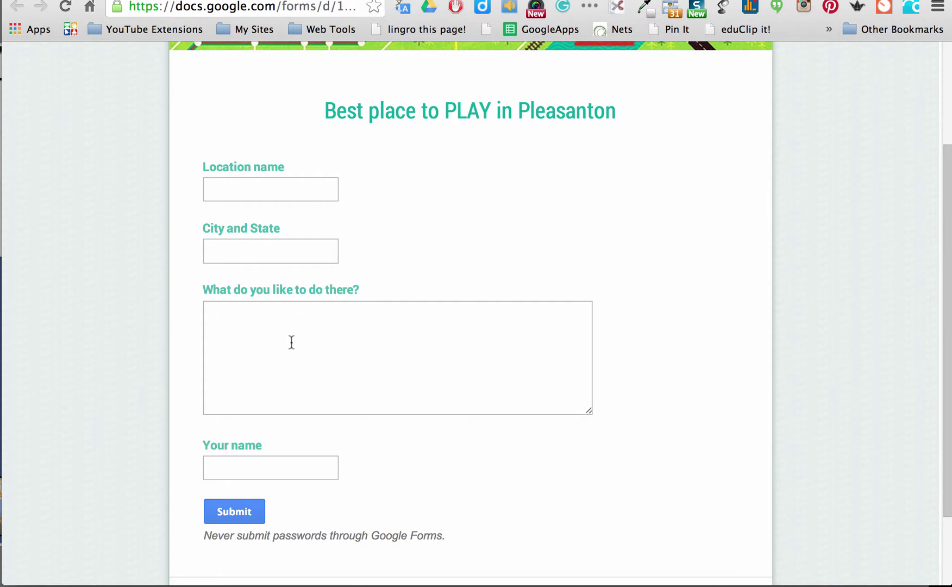
scroll(306, 351, "down", 3)
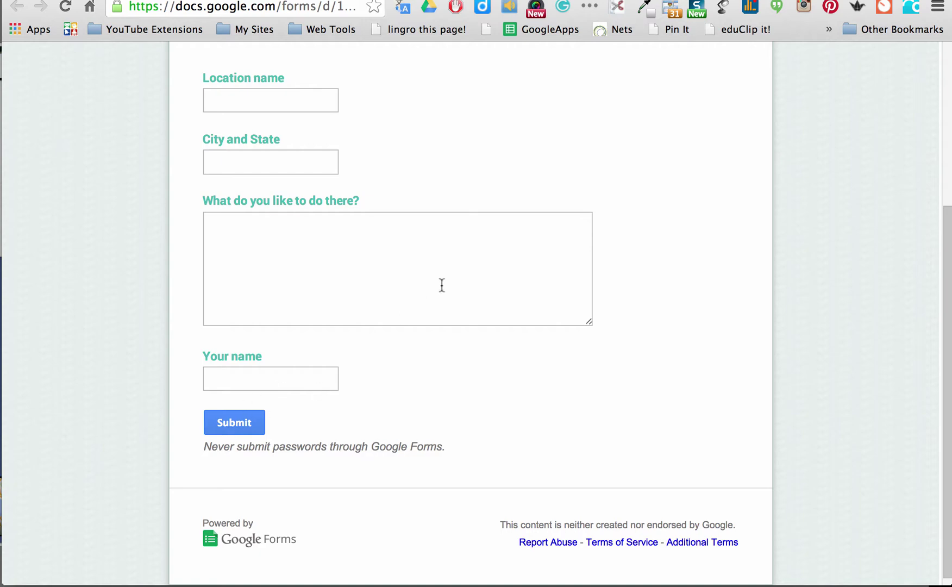
scroll(455, 275, "up", 5)
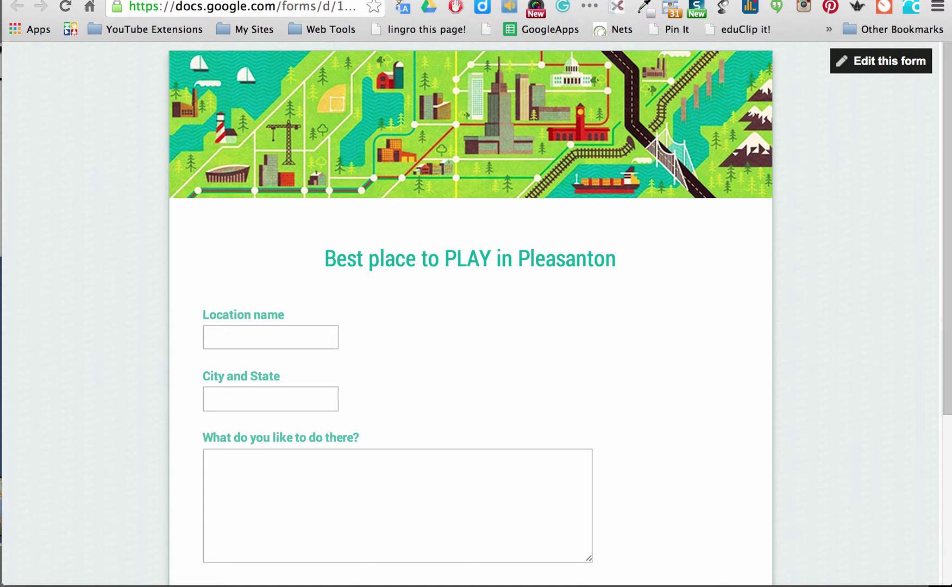
key("ctrl+Tab")
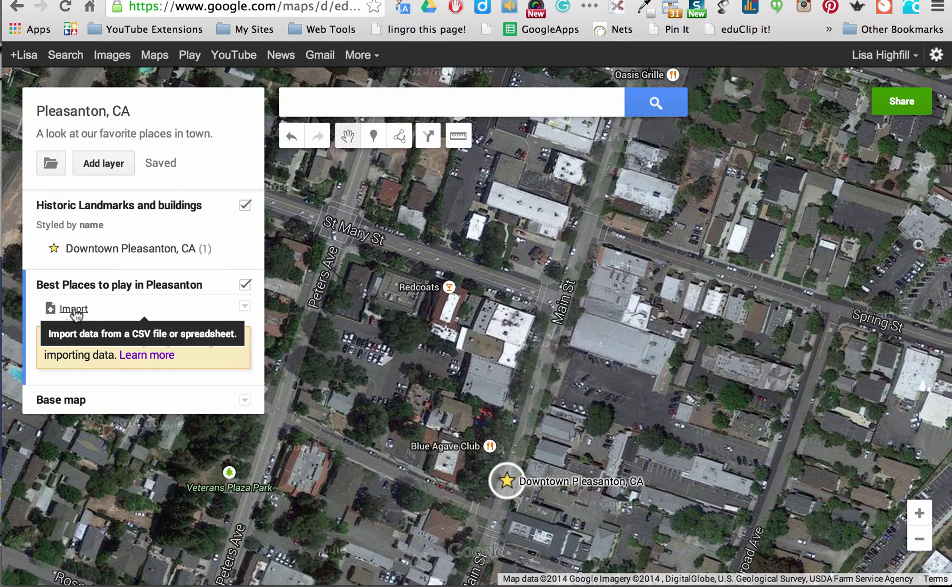
- Import the form's response spreadsheet from Google Drive into the new layer
left_click(74, 309)
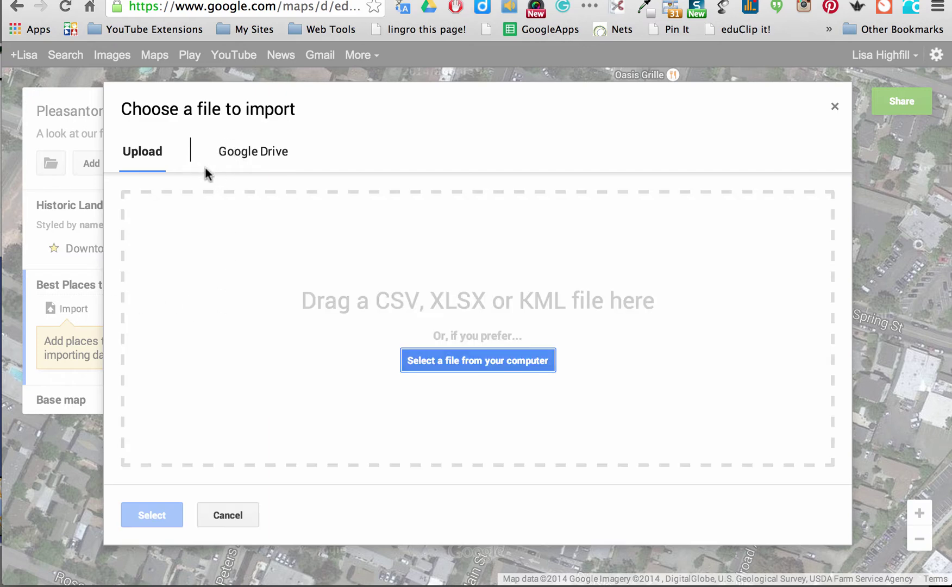
left_click(242, 155)
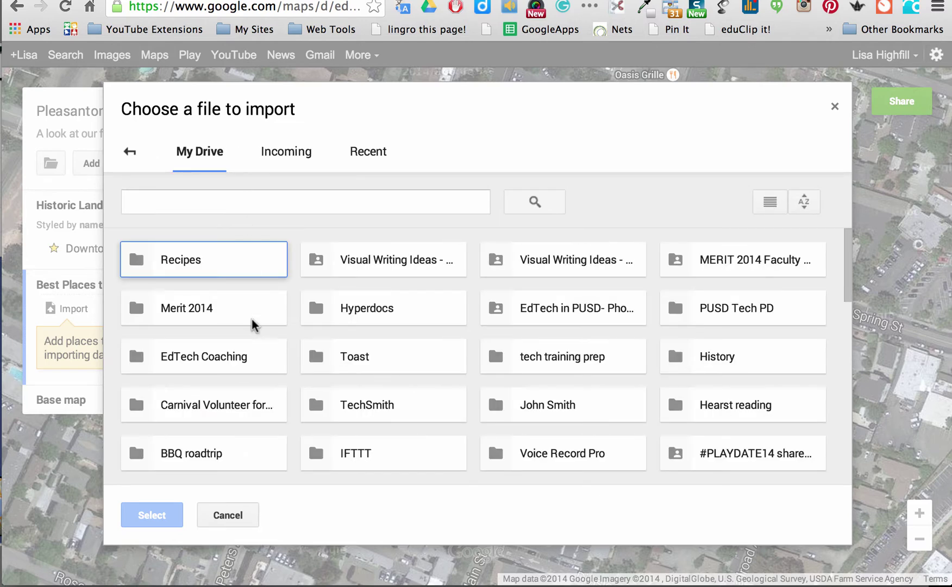
scroll(256, 335, "down", 10)
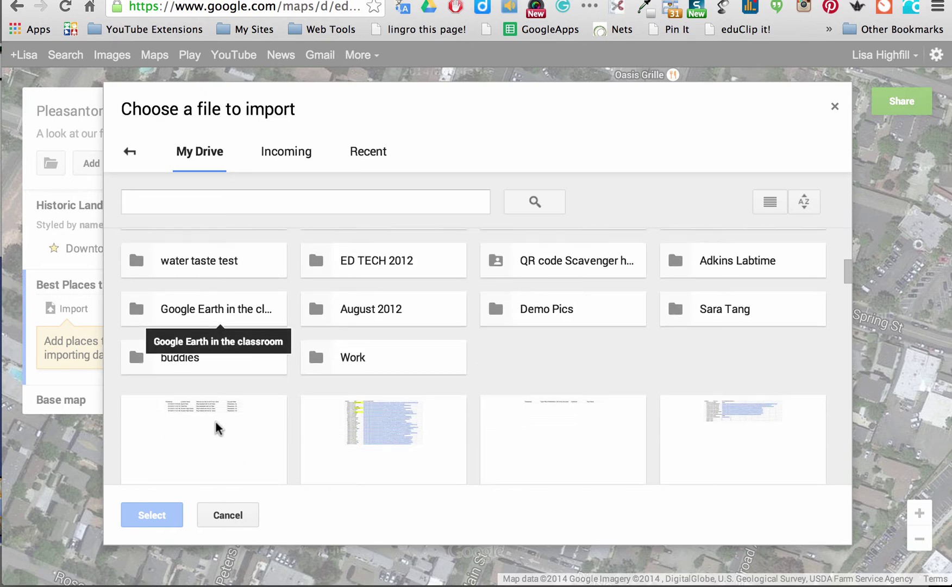
scroll(209, 423, "down", 2)
scroll(230, 411, "down", 1)
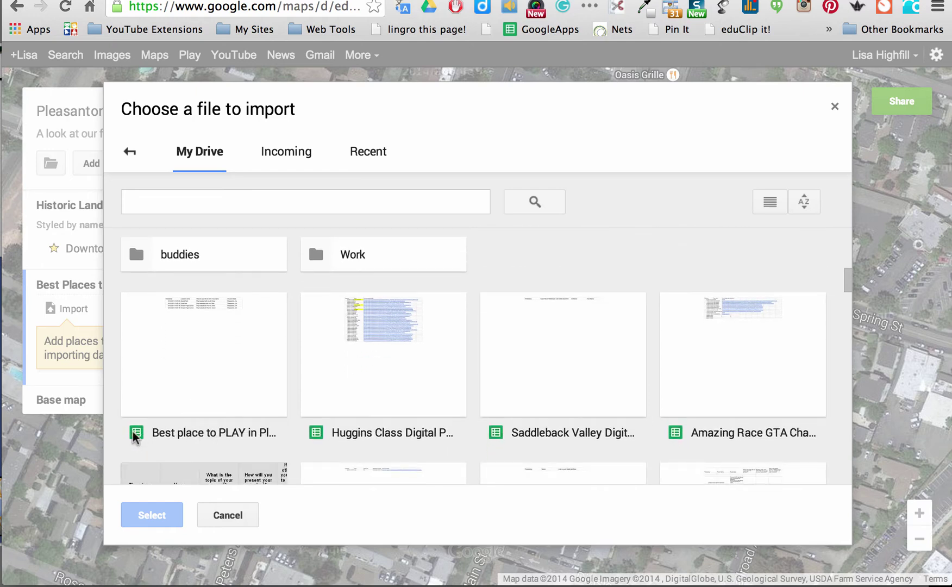
double_click(194, 346)
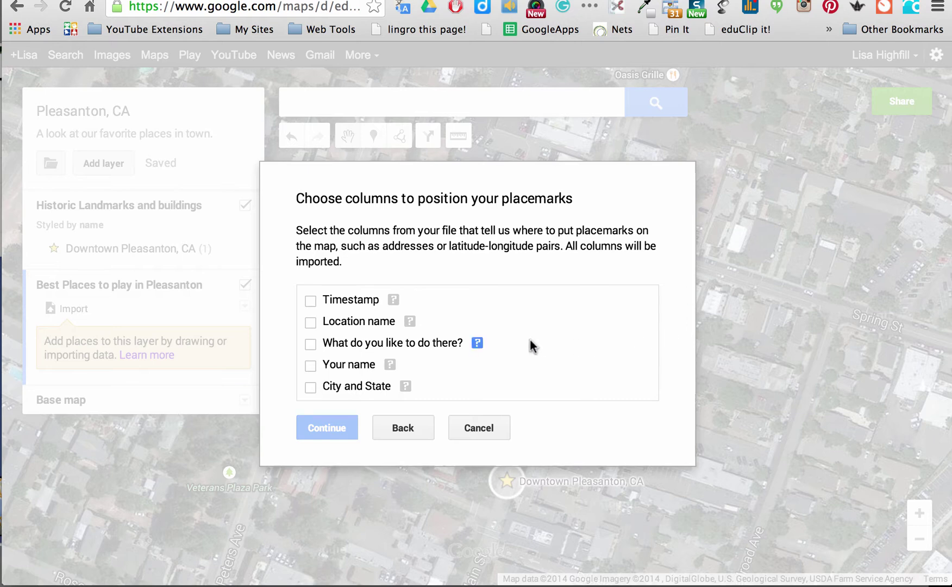
- Position placemarks by Location name and City and State, titled by Your name
left_click(309, 322)
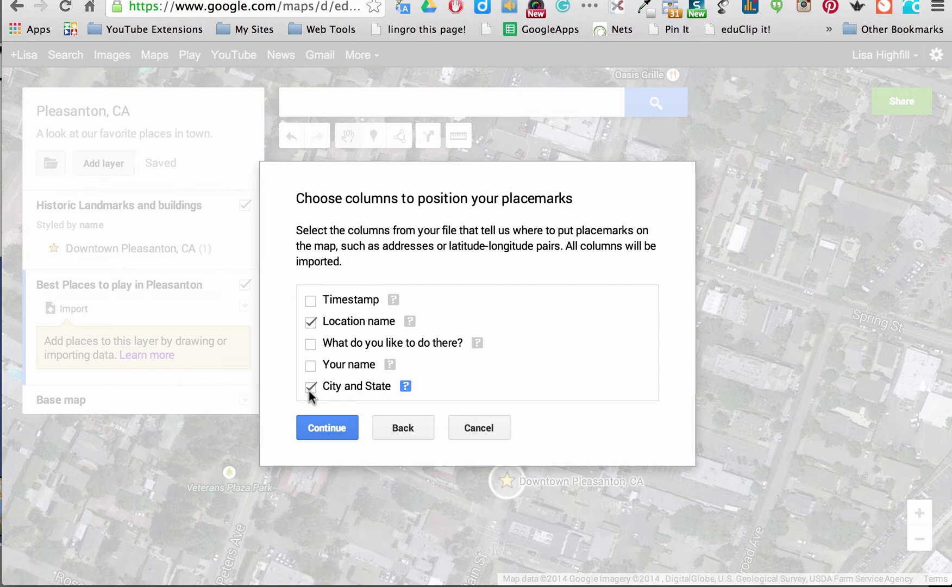
left_click(321, 426)
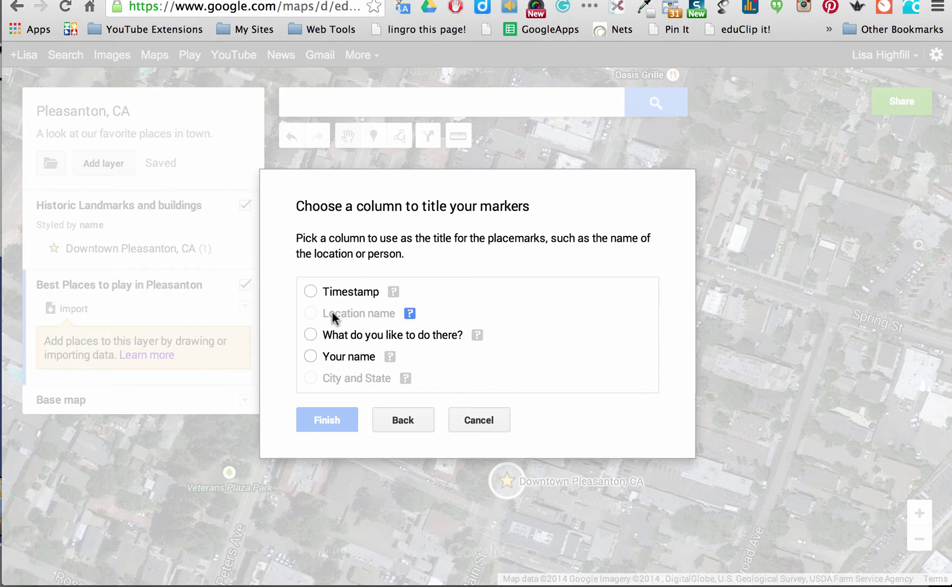
left_click(311, 357)
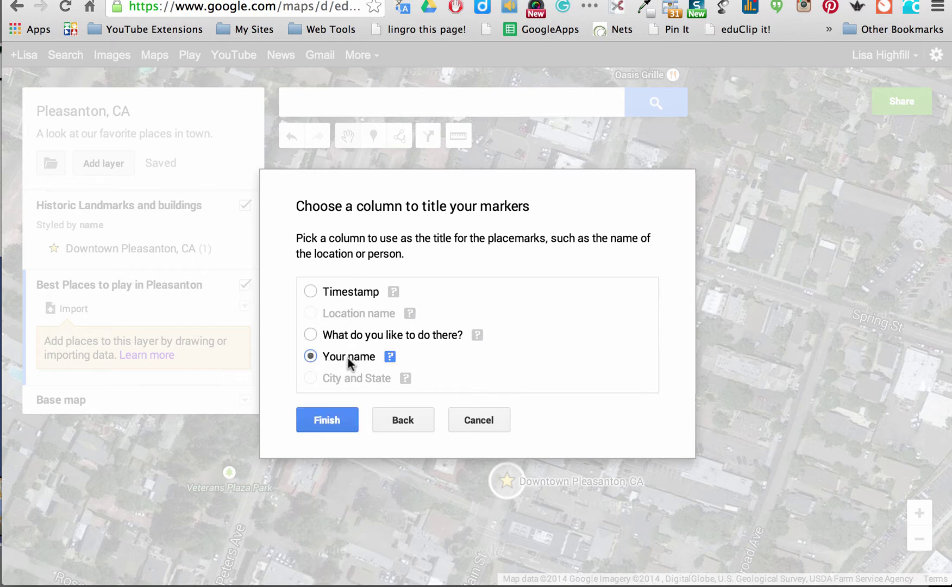
left_click(331, 421)
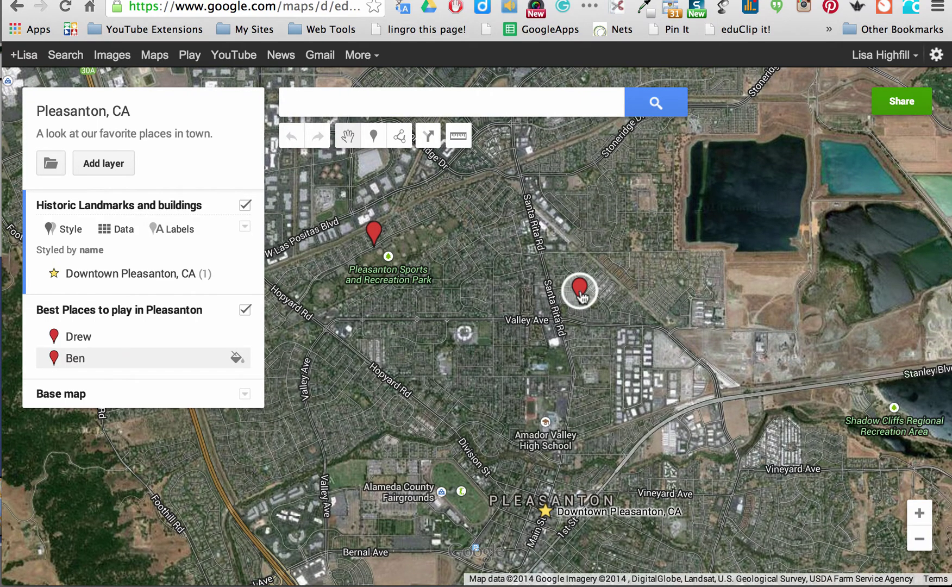
- Retitle the Santa Rita Rd marker 'Orlaf Park' and append the respondent's name to its description
left_click(580, 293)
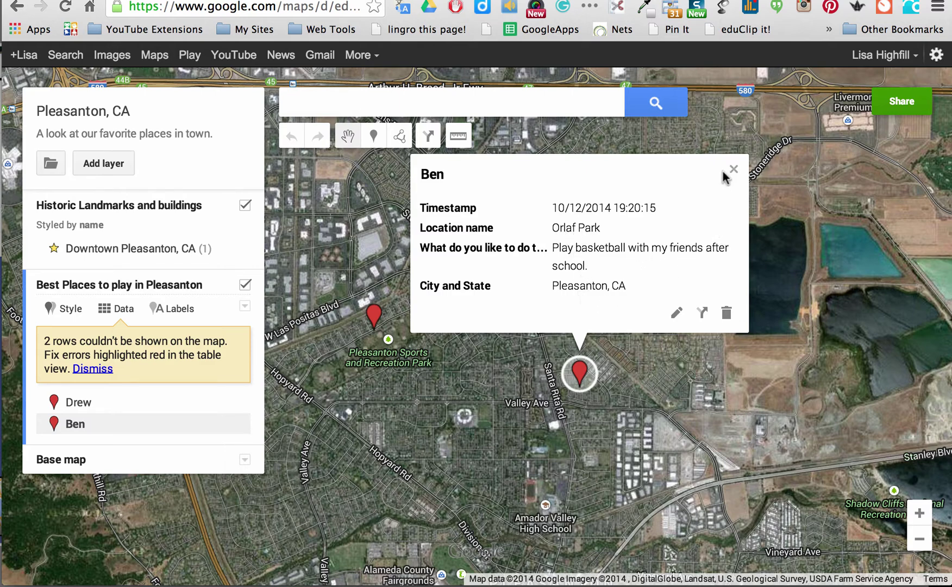
left_click(676, 314)
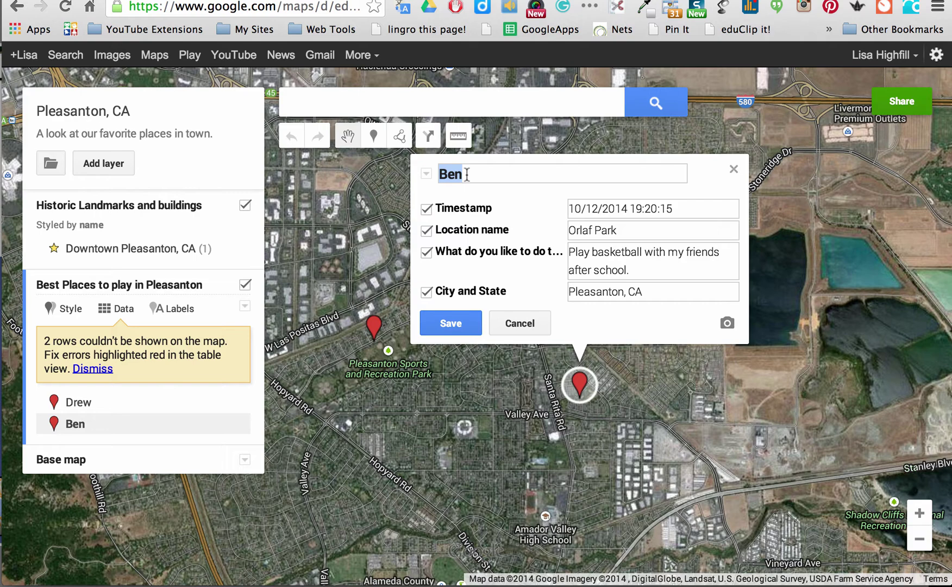
type("Orlaf Park")
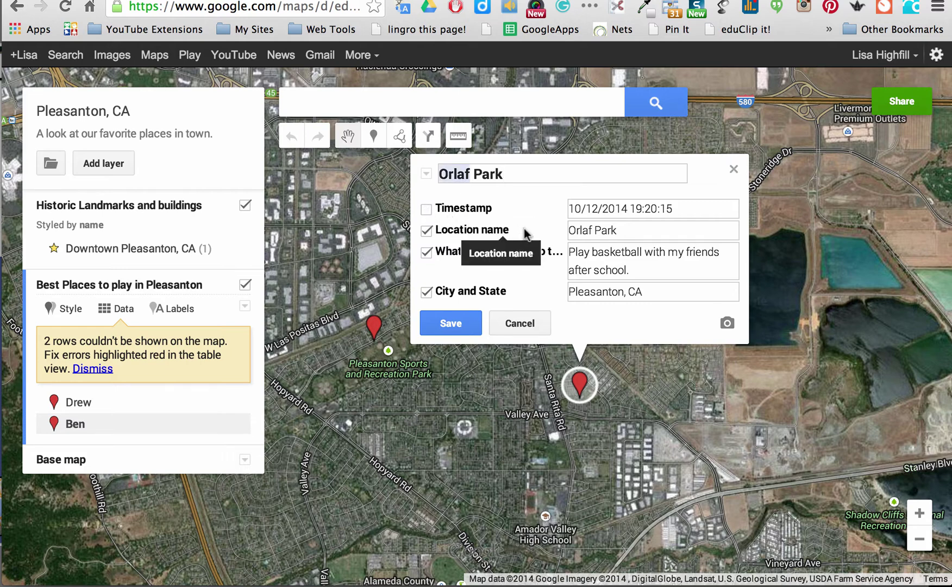
left_click(639, 271)
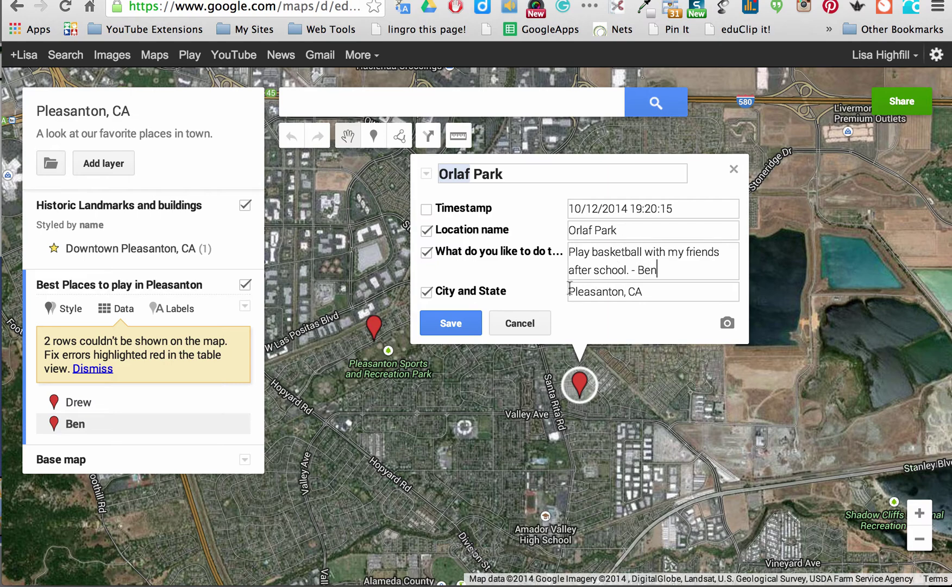
left_click(728, 325)
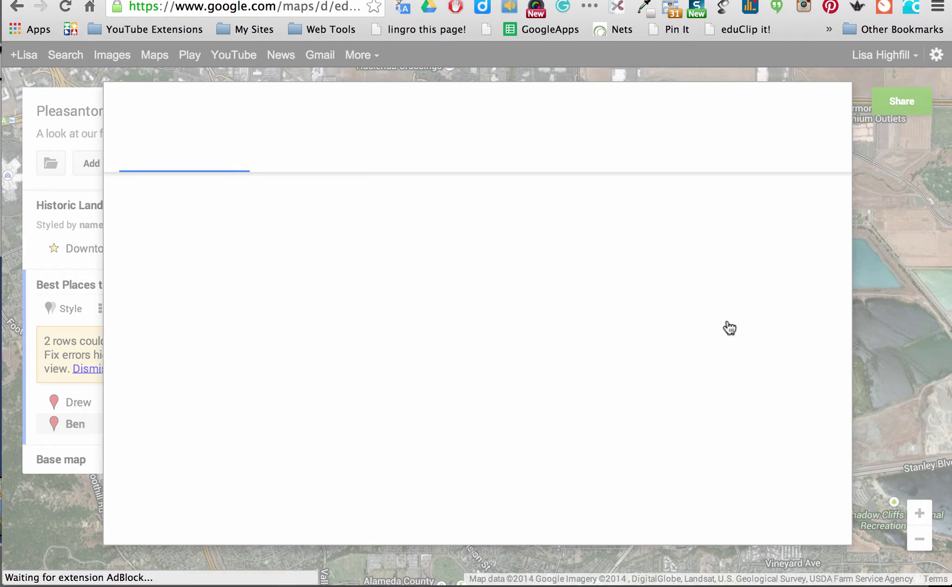
- Search images for 'Orlaf Park, Pleasanton, ca', attach the first photo, and save the placemark
type("Orlaf")
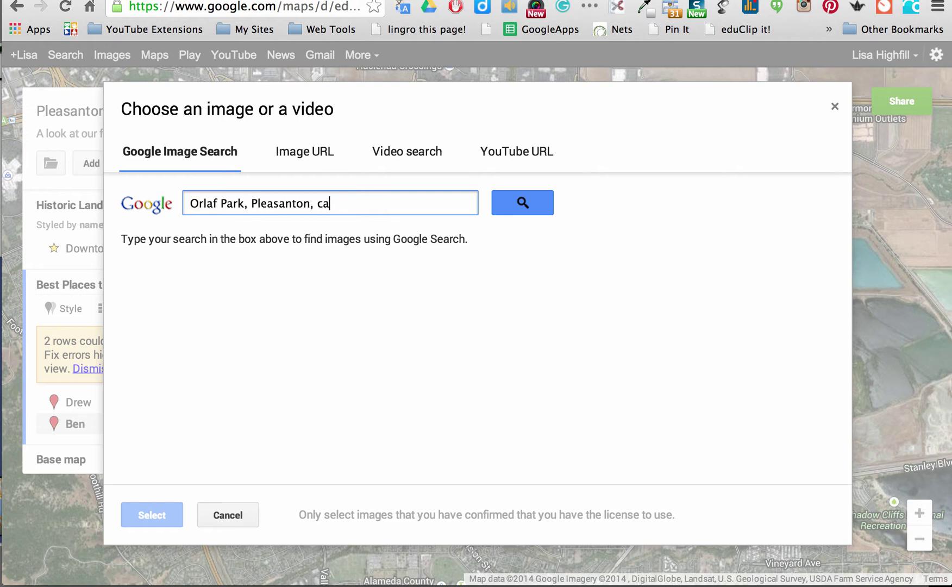
type("Park, Pleasanton, ca")
key("Return")
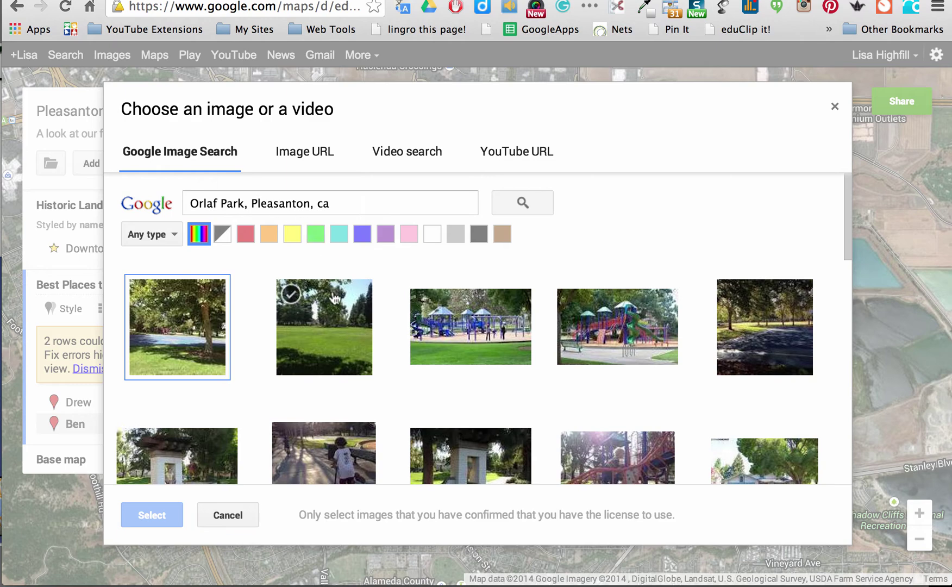
left_click(177, 326)
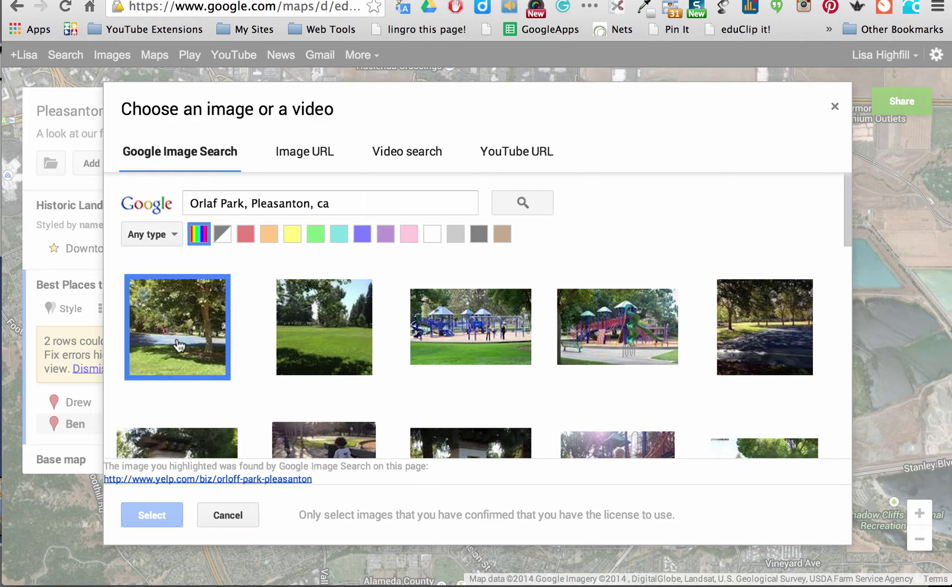
left_click(157, 515)
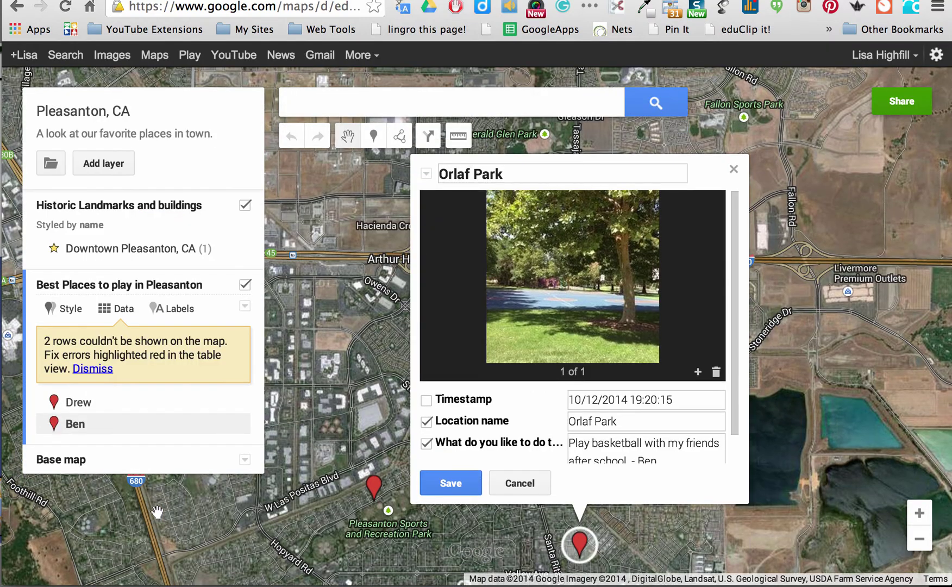
left_click(450, 484)
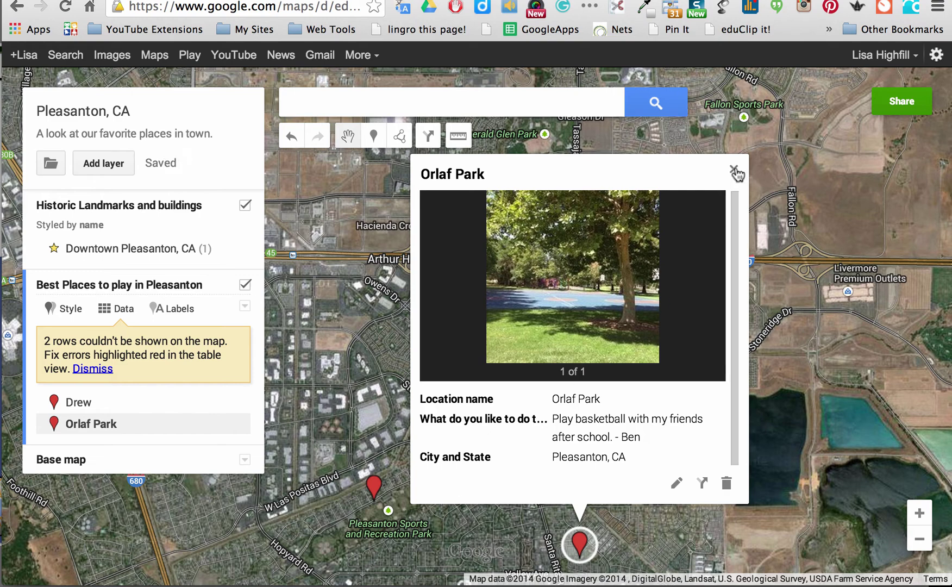
left_click(734, 171)
scroll(646, 457, "down", 1)
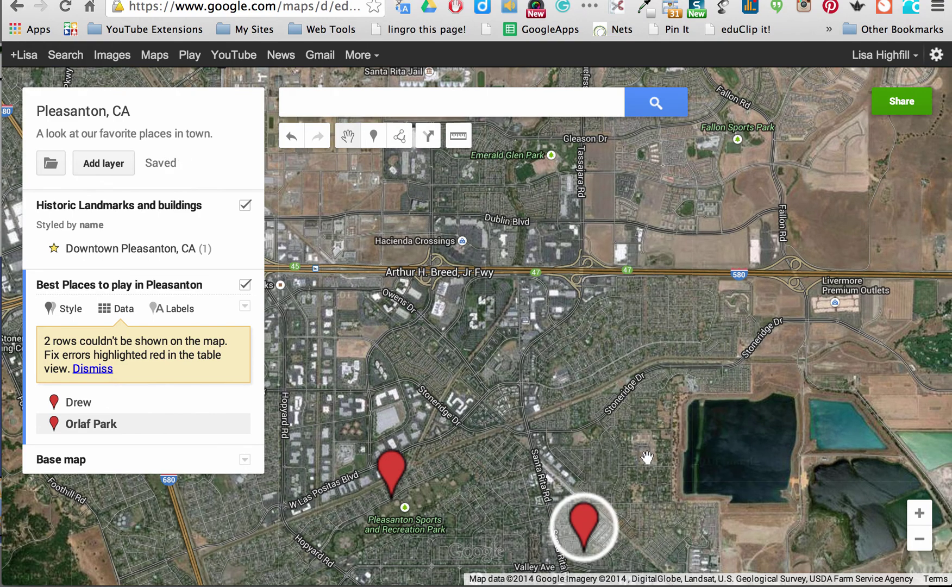
scroll(646, 456, "down", 2)
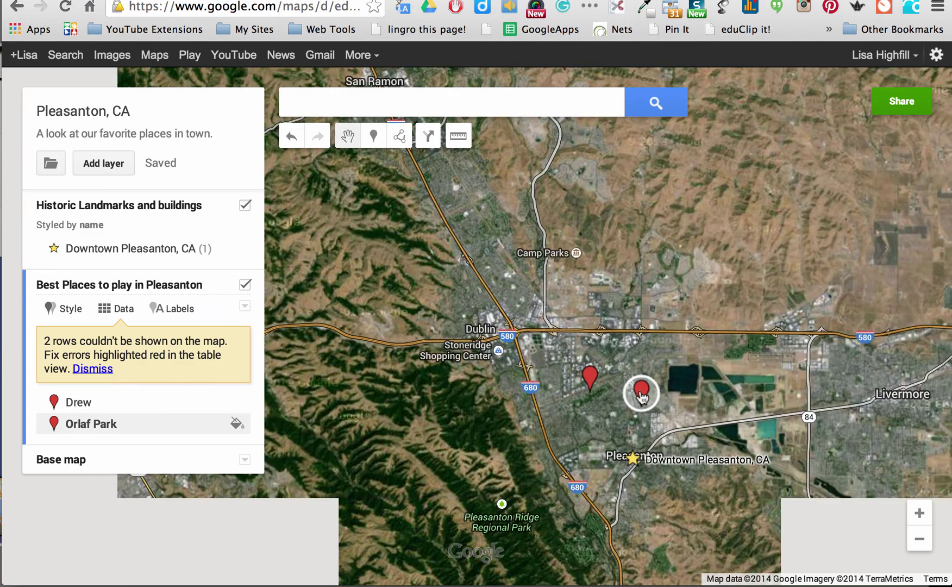
left_click(641, 396)
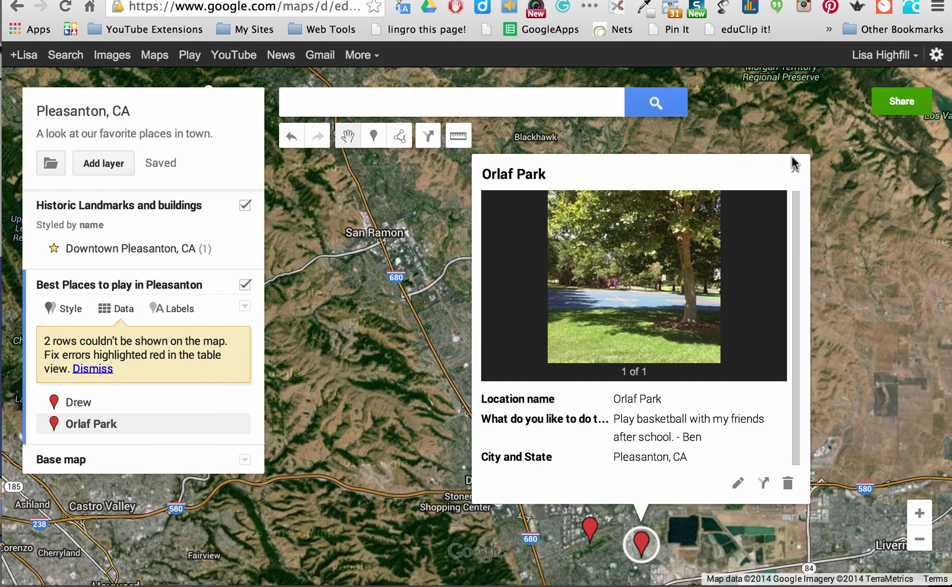
left_click(795, 172)
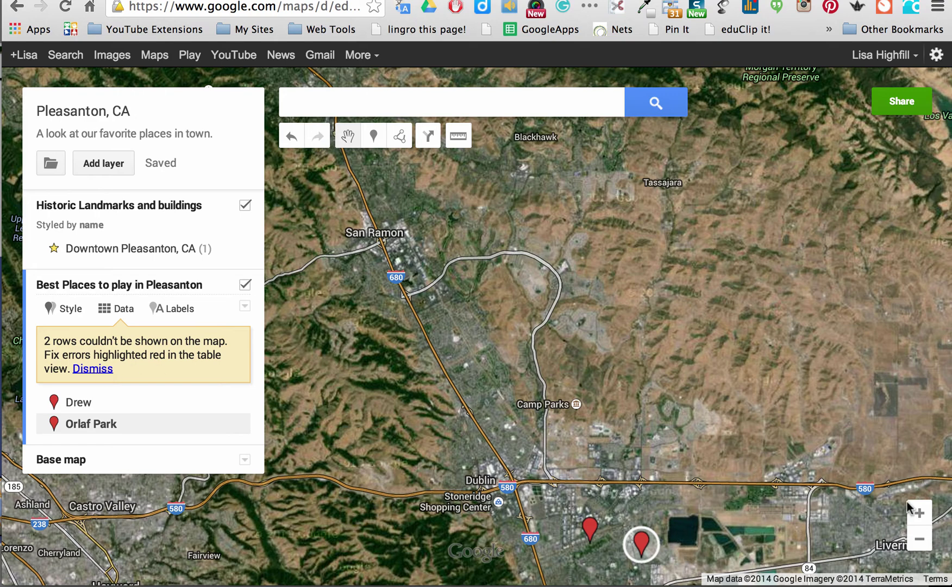
left_click(920, 513)
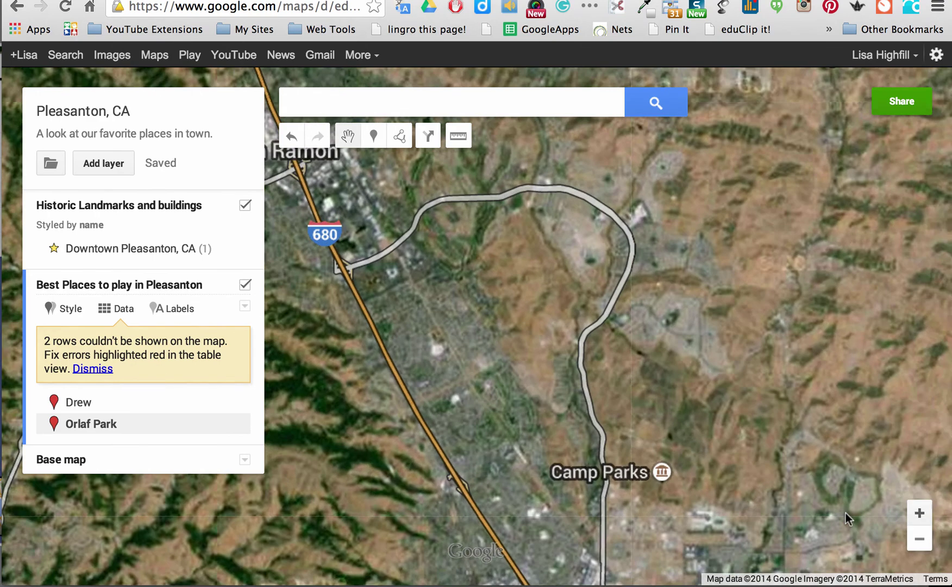
scroll(752, 297, "down", 3)
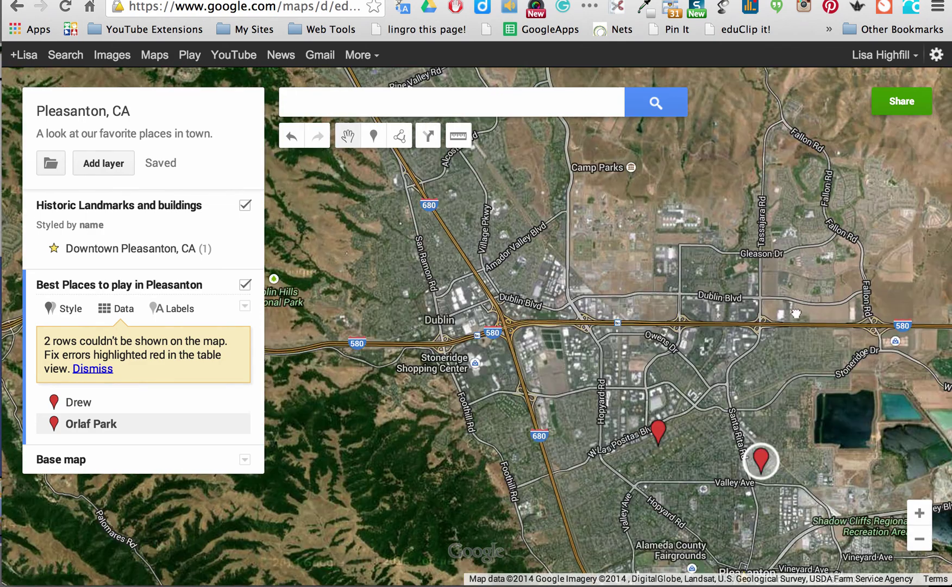
left_click_drag(795, 313, 781, 261)
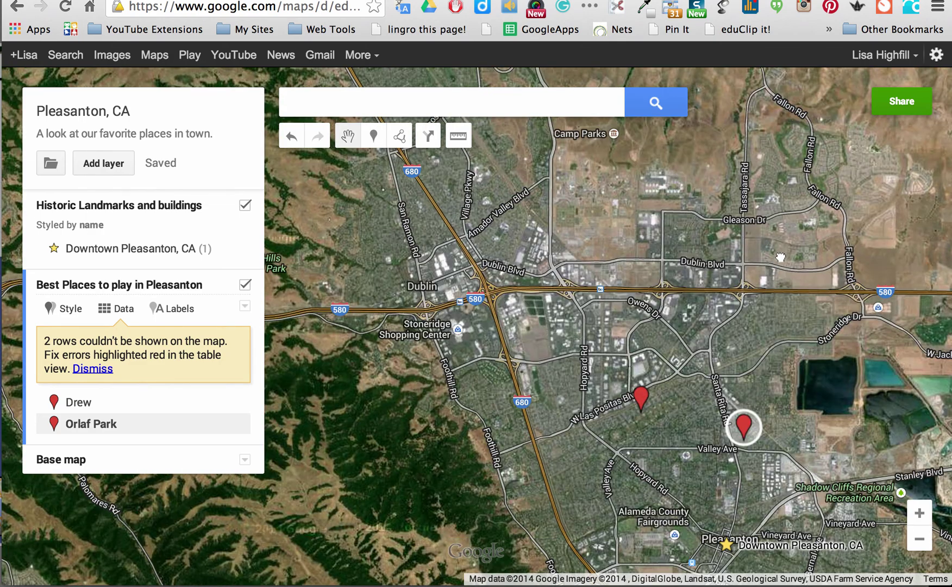
left_click(123, 314)
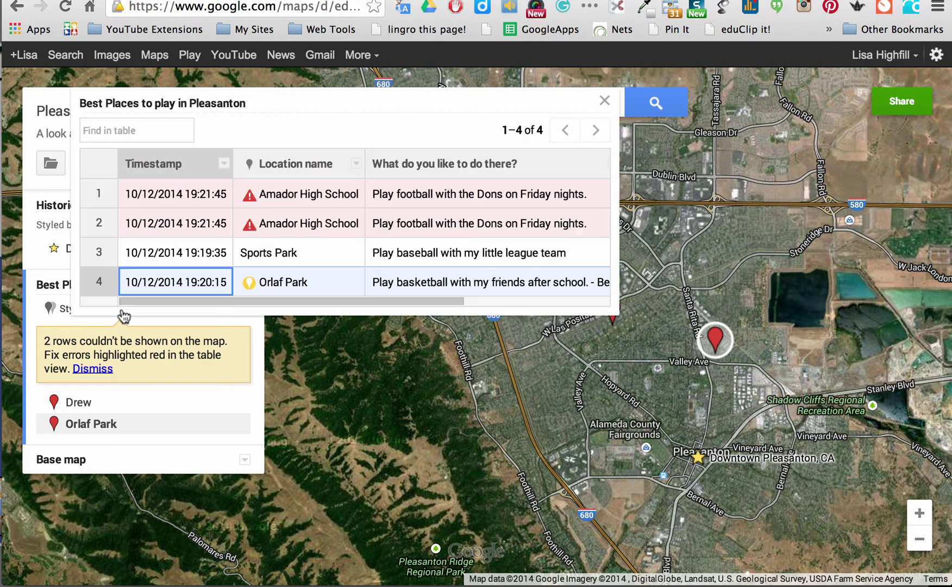
- Correct row 2's location name in the data table to 'Amador Valley High School'
double_click(298, 227)
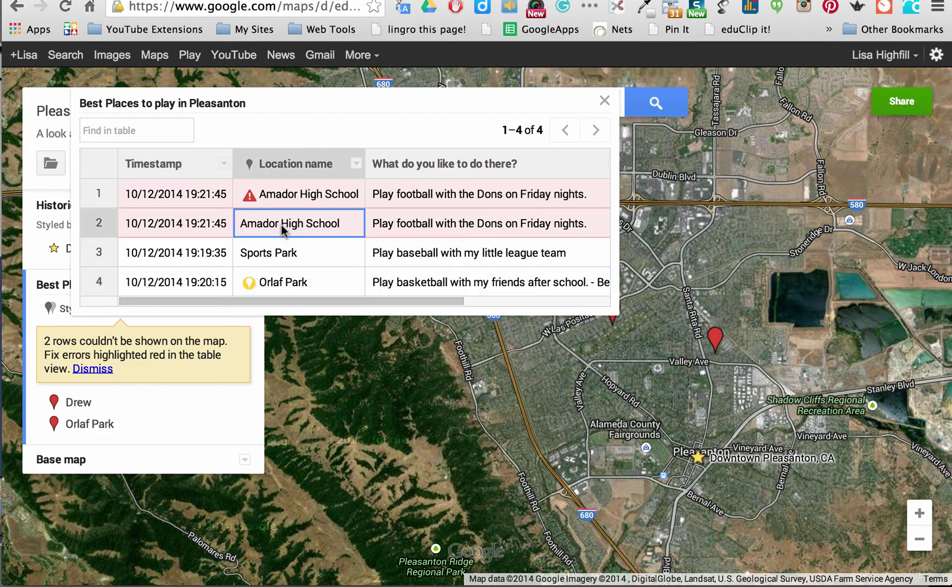
left_click(278, 224)
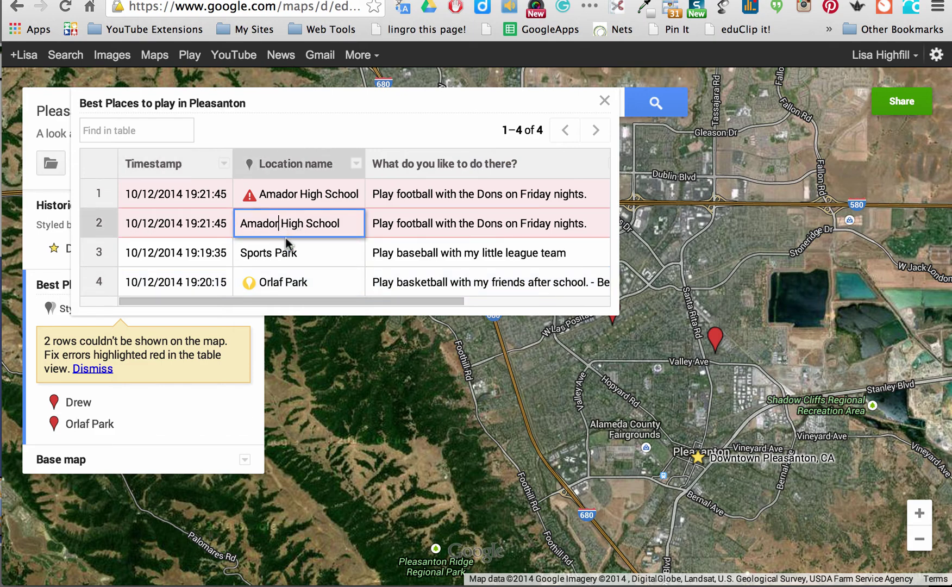
type("Valley")
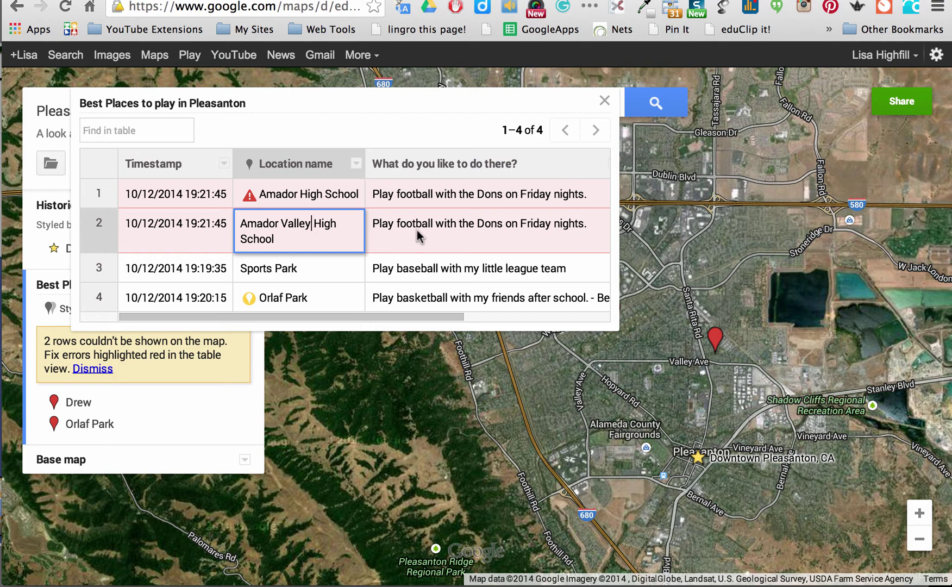
key("Return")
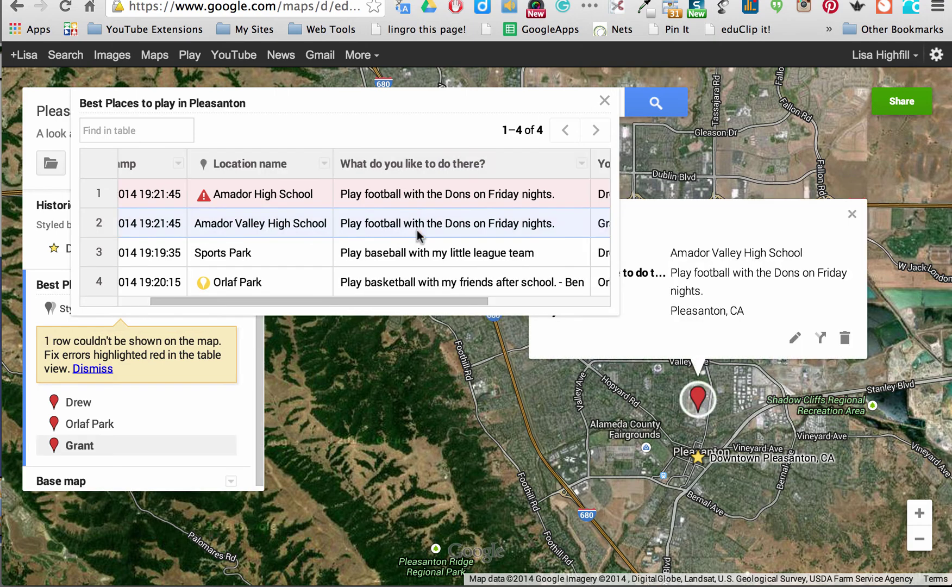
left_click(604, 101)
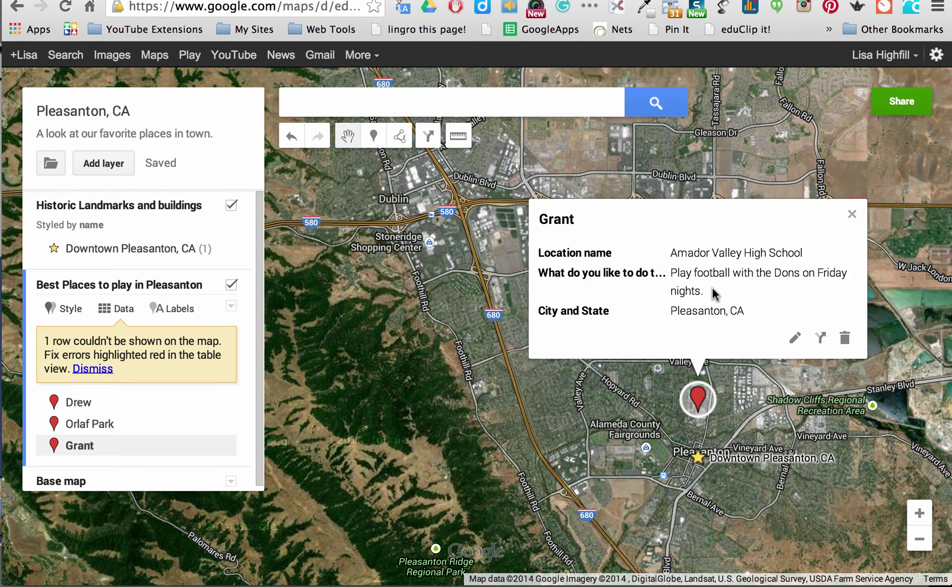
- Retitle the new Grant placemark 'Amador Valley High School' and save it
left_click(794, 338)
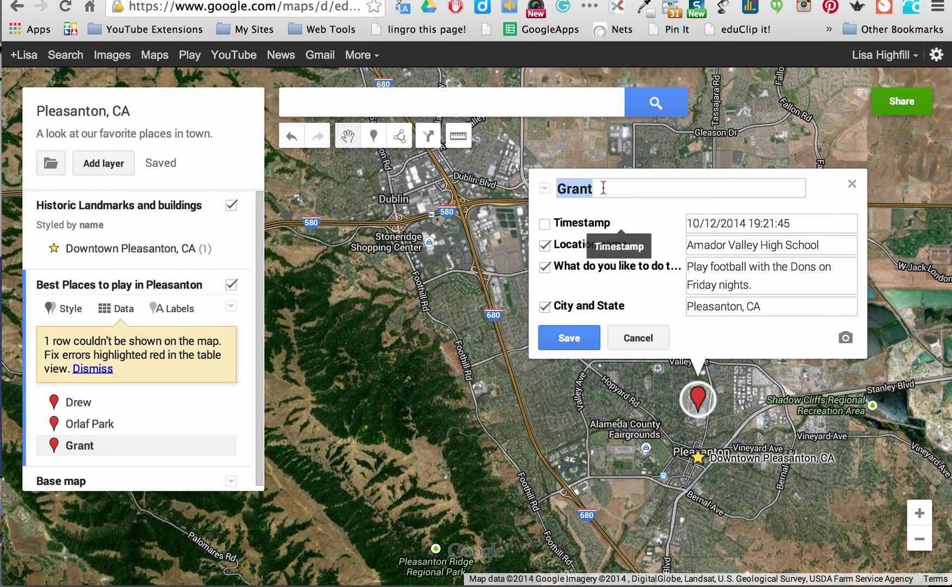
type("A")
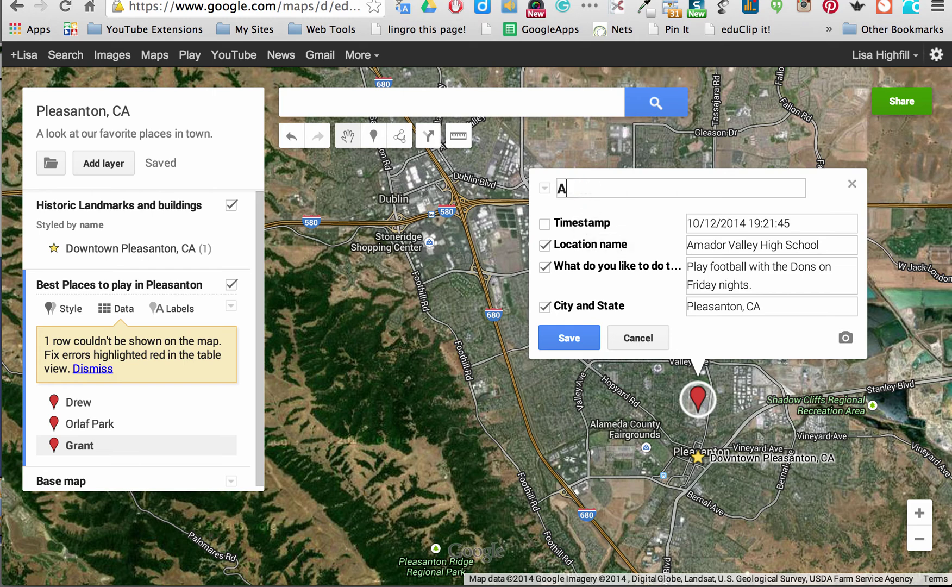
type("mador Valley High")
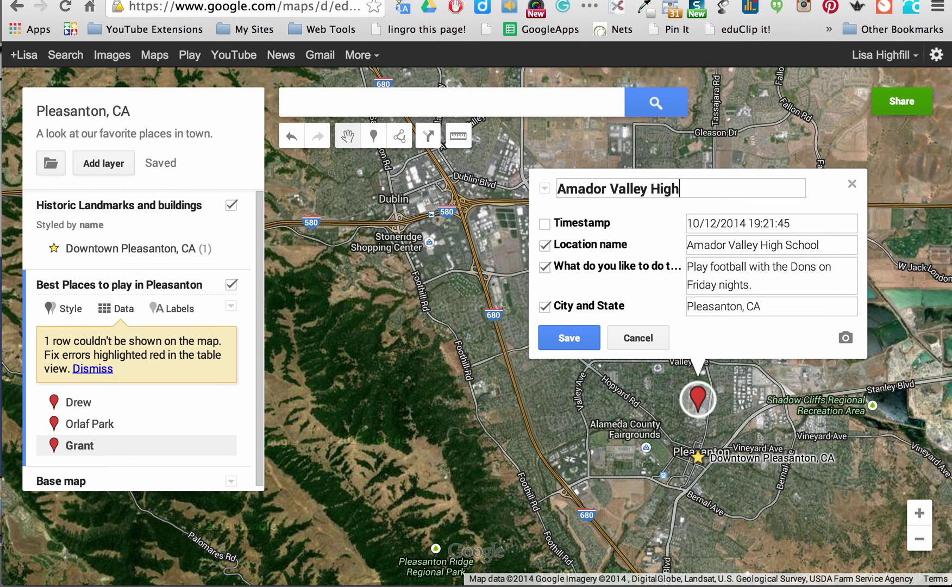
type("Shchool")
left_click(568, 338)
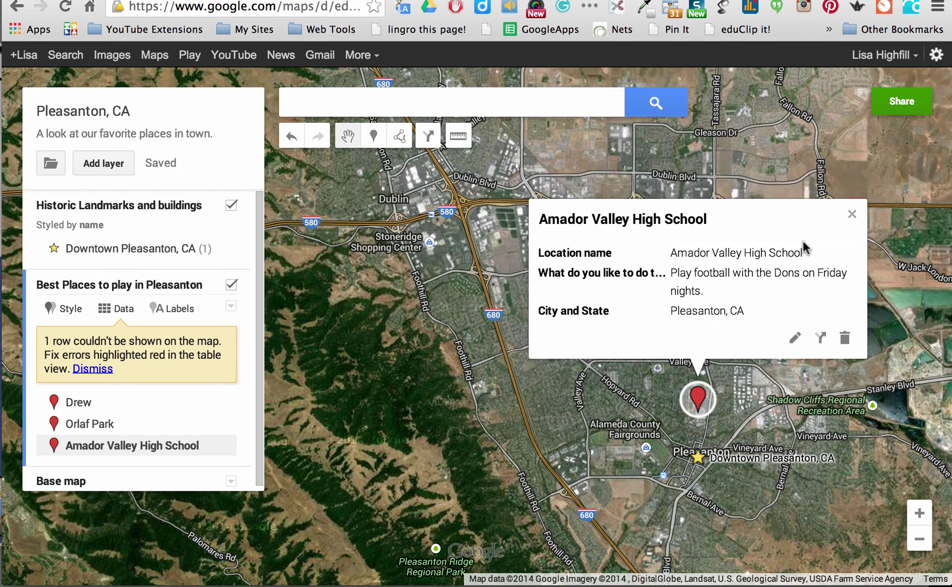
left_click(851, 215)
- Dismiss the unmapped-row notice and hide the Historic Landmarks and Best Places layers
left_click_drag(512, 411, 493, 357)
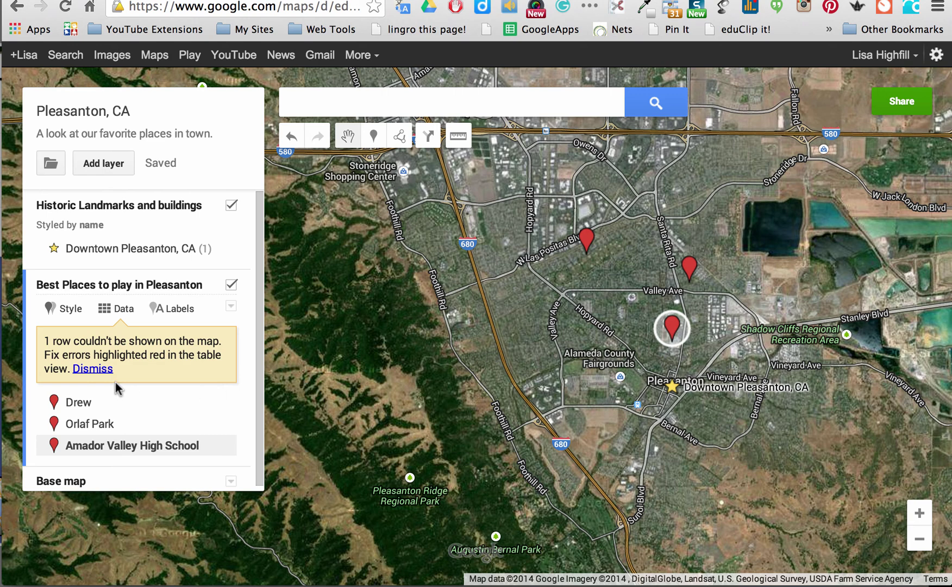
left_click(97, 370)
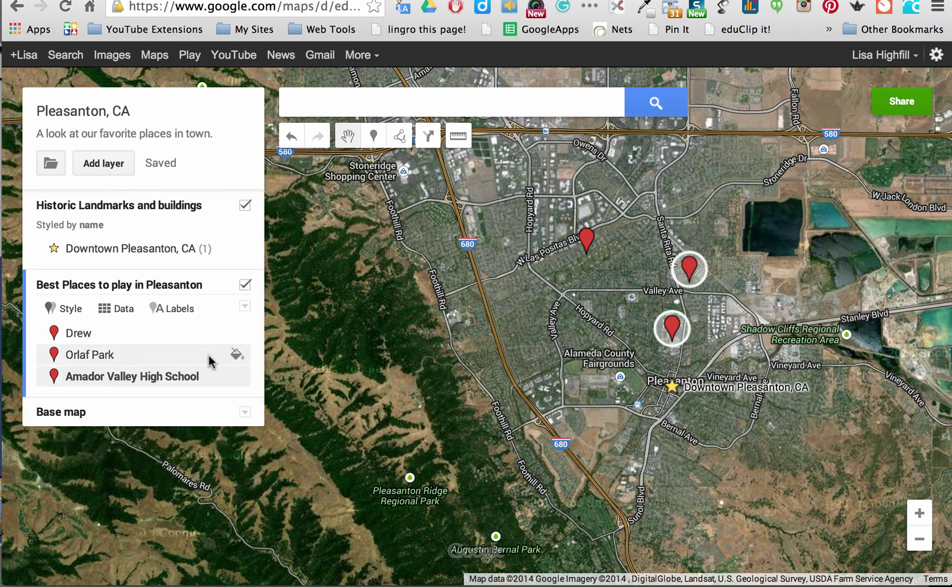
left_click(245, 209)
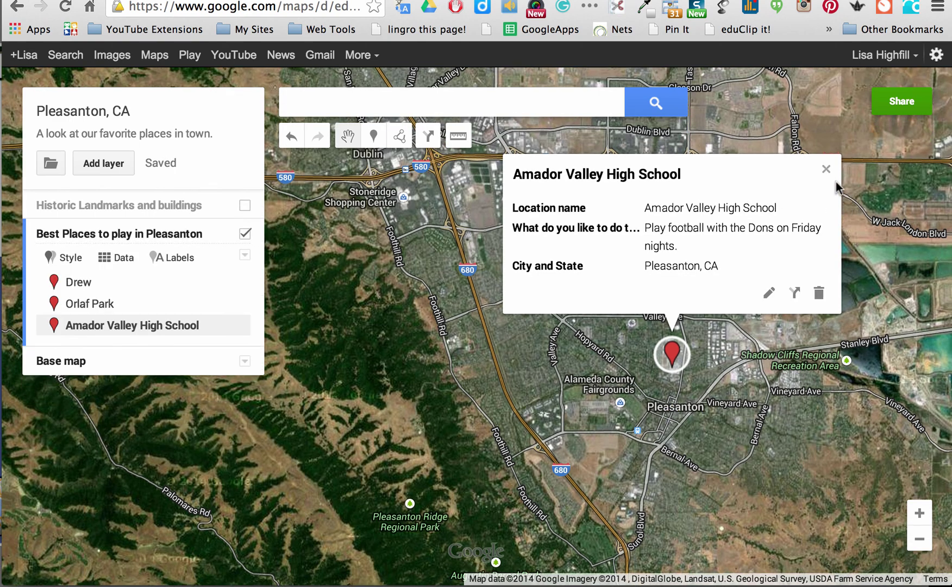
left_click(825, 170)
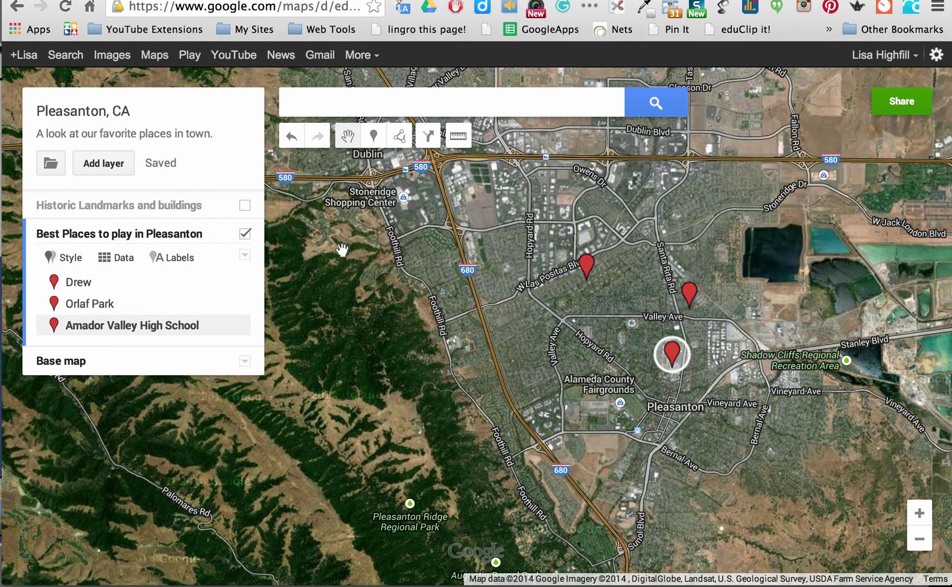
left_click(244, 207)
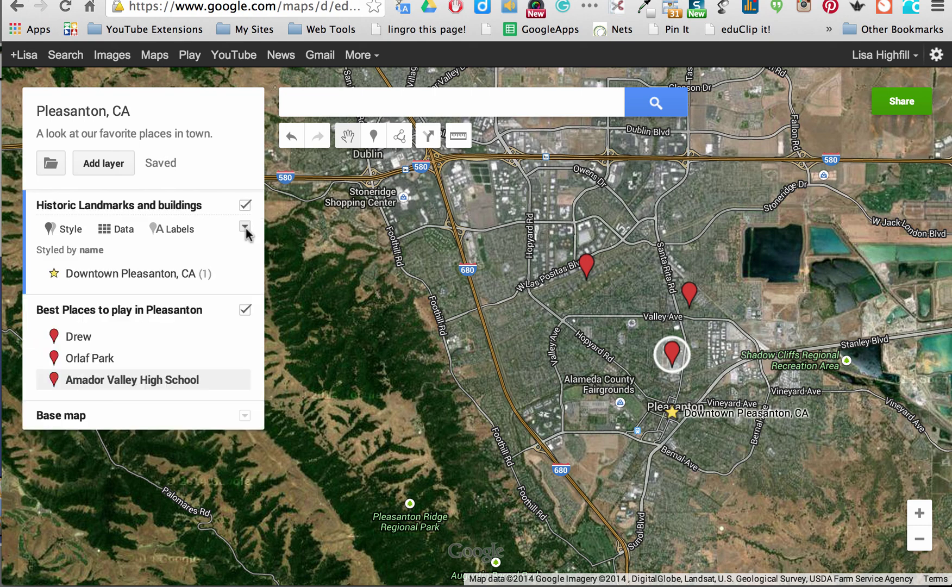
left_click(245, 312)
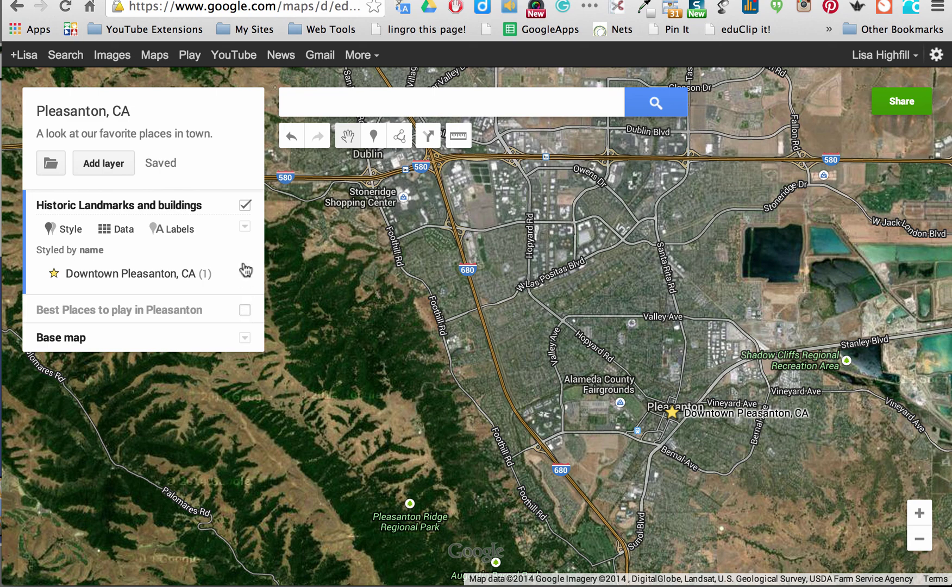
left_click(245, 206)
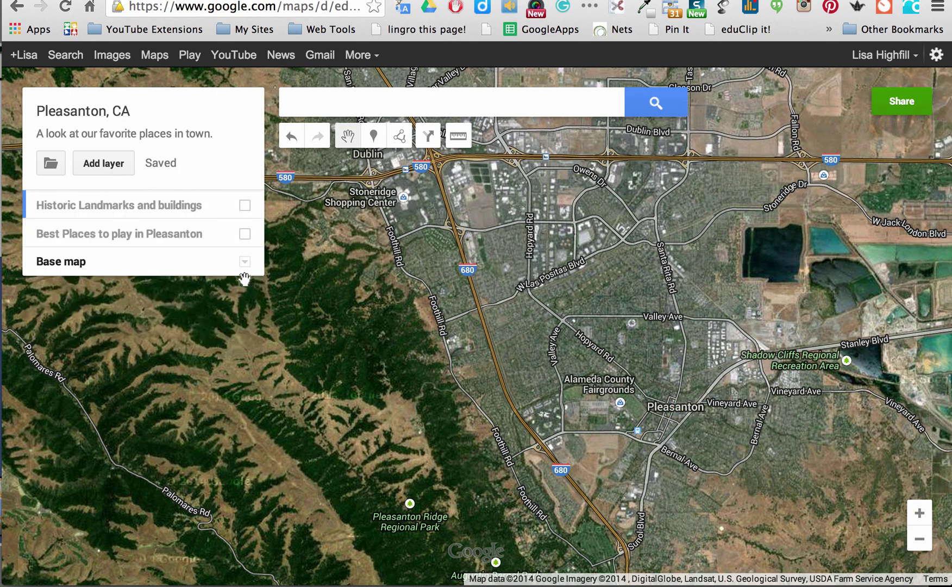